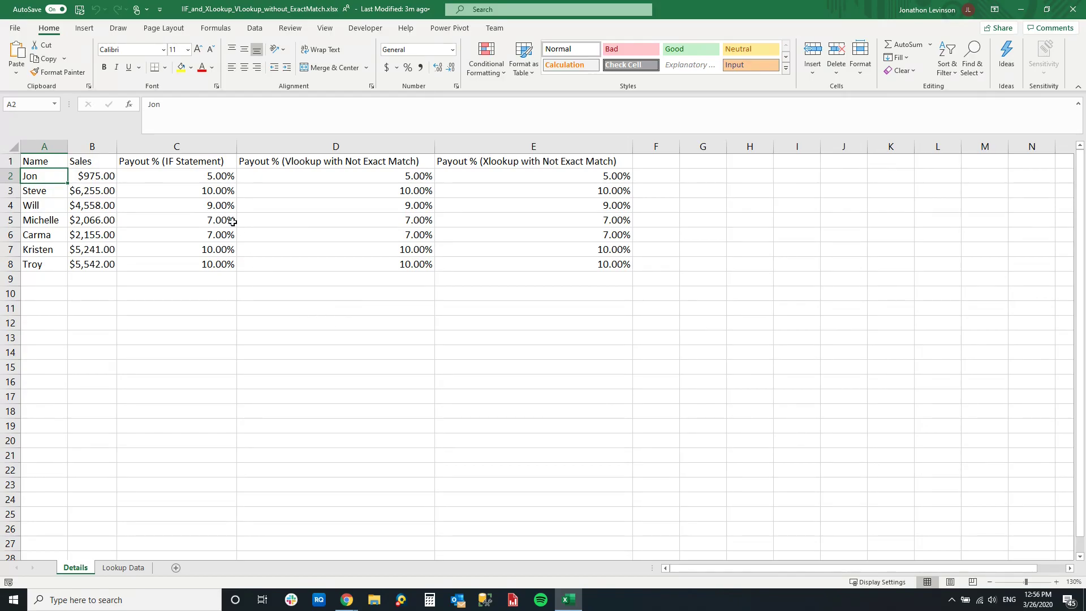
Walk through C2's nested IF: 5% below the 1000 sales threshold, then 0.07 from the second IF
left_click(204, 174)
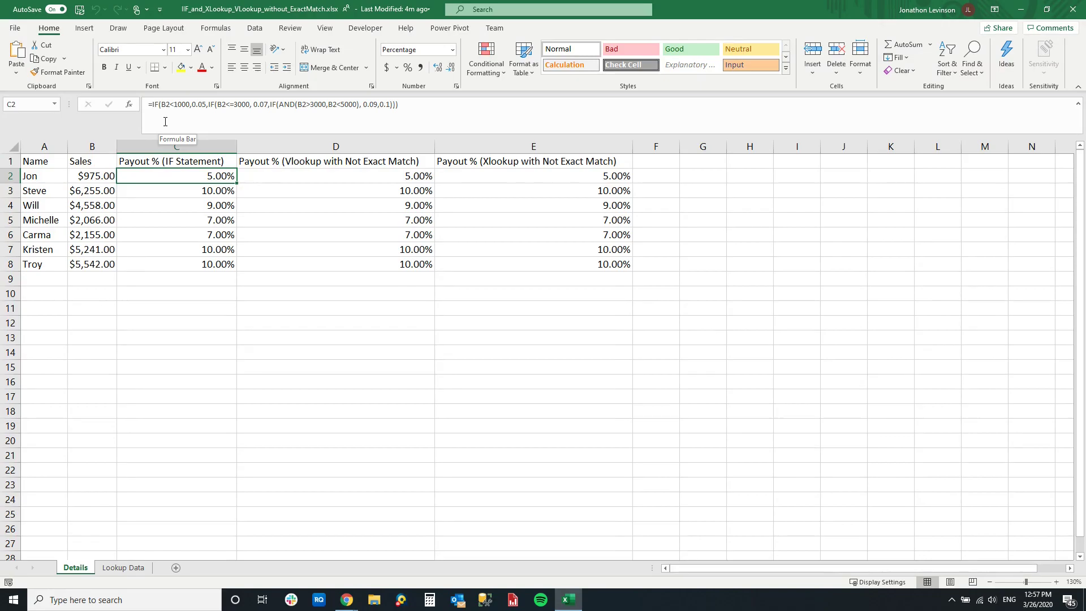
left_click(159, 104)
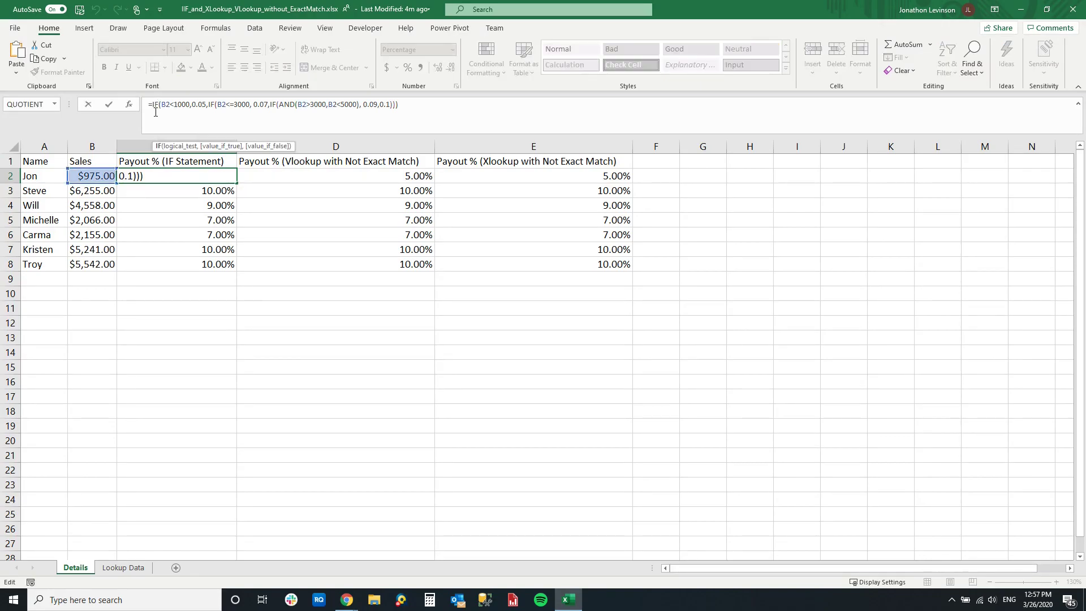
left_click(165, 105)
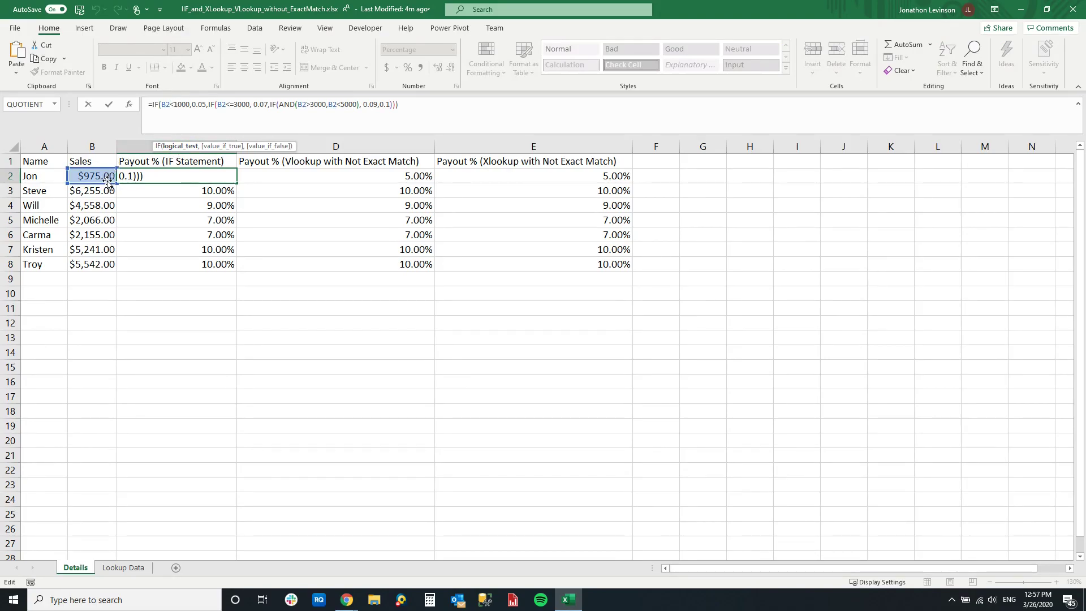
left_click(176, 105)
left_click(194, 105)
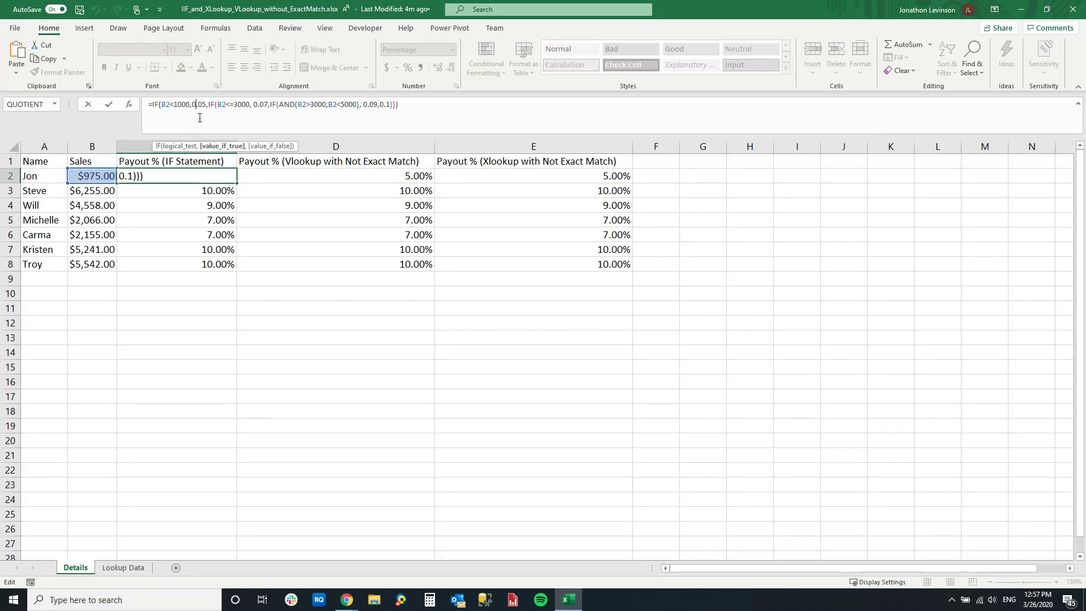
left_click(209, 105)
left_click(223, 105)
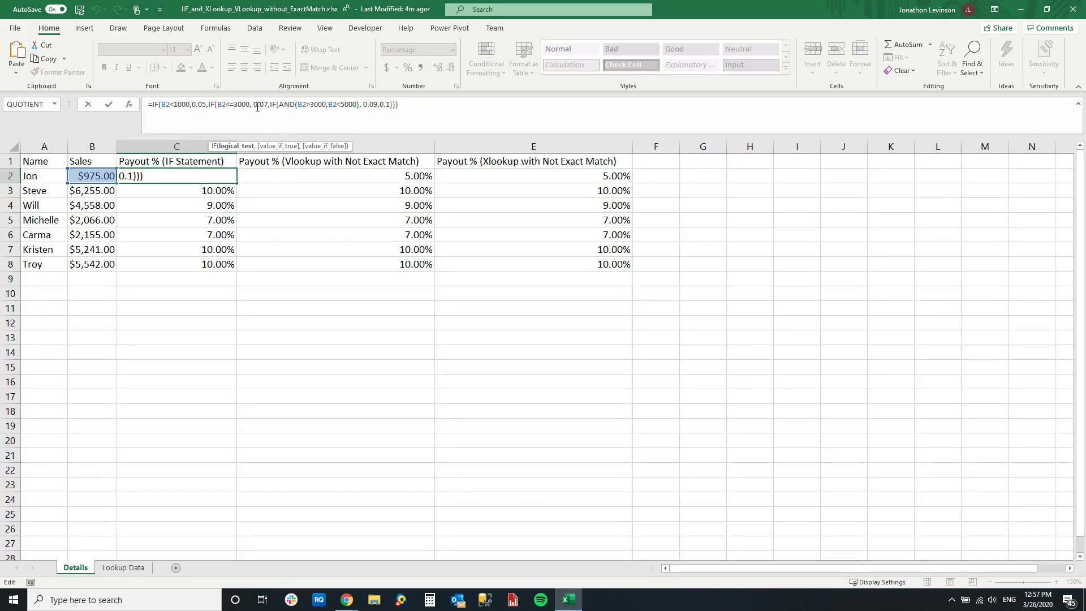
left_click(257, 105)
left_click(277, 104)
Close the third IF's AND condition after 5000, returning 0.09 with a 0.1 fallback, and commit
left_click(287, 105)
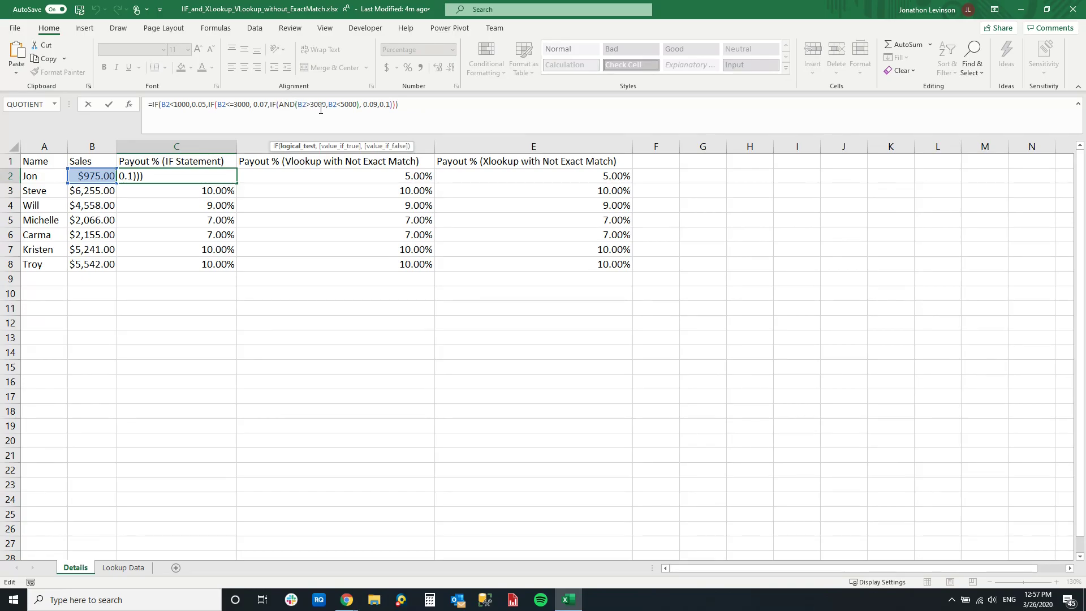
left_click(356, 104)
type(")")
left_click(372, 105)
left_click(383, 106)
key("Return")
Fill the IF formula down to C8 and check the copies in C3 through C7
left_click(213, 176)
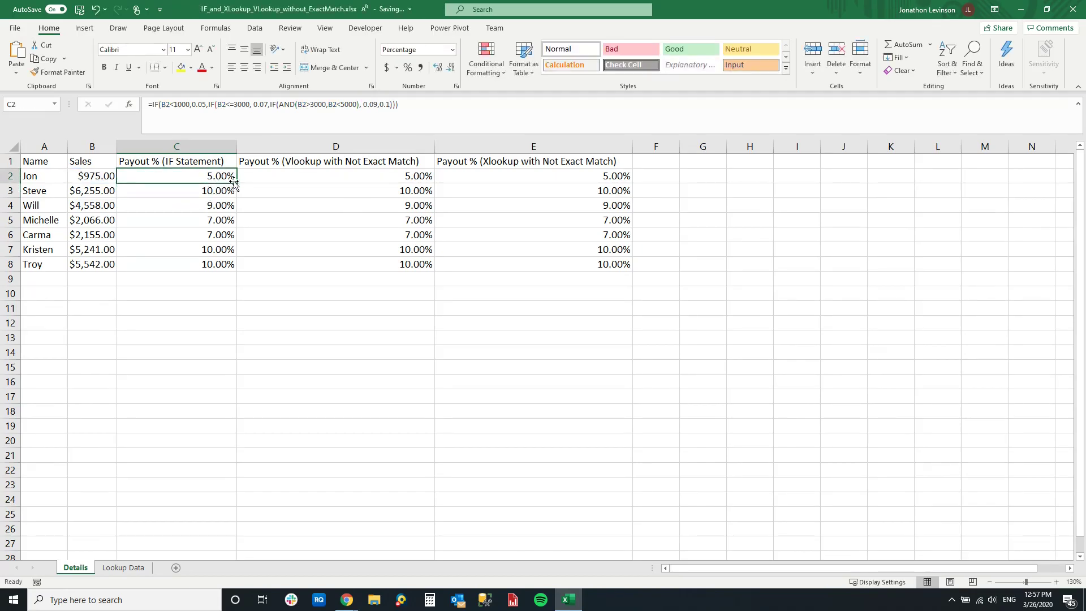
double_click(234, 181)
left_click(206, 202)
left_click_drag(207, 220, 202, 238)
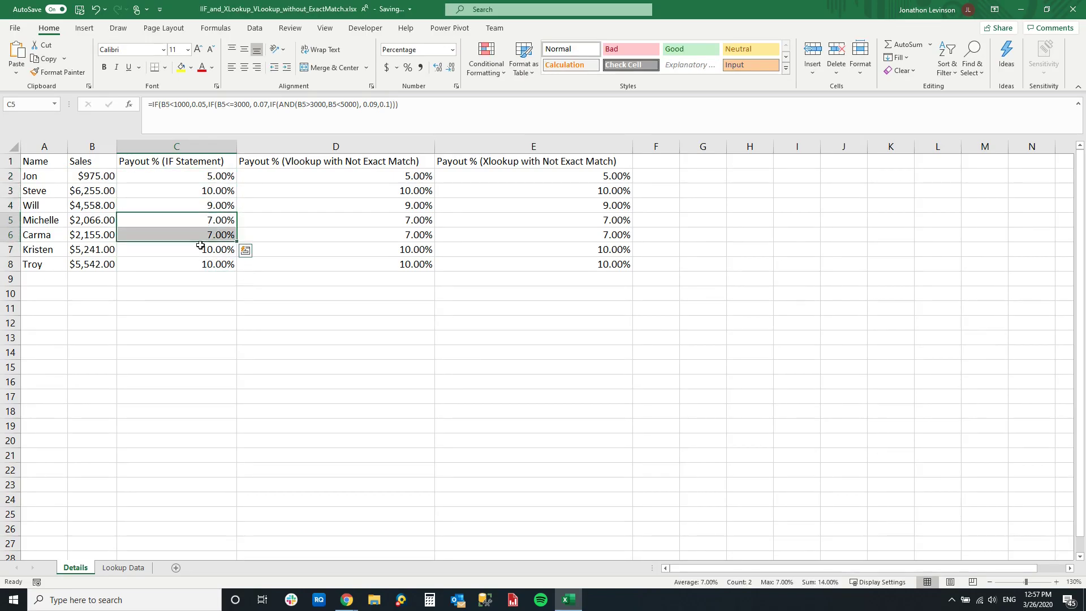
left_click(200, 246)
left_click(189, 232)
left_click(177, 190)
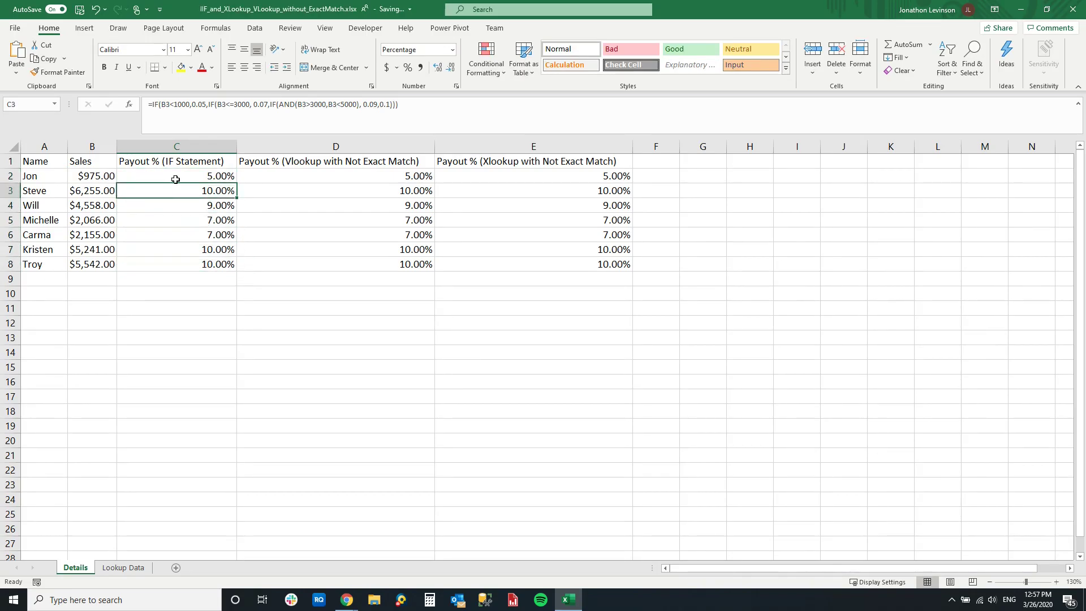
left_click(176, 179)
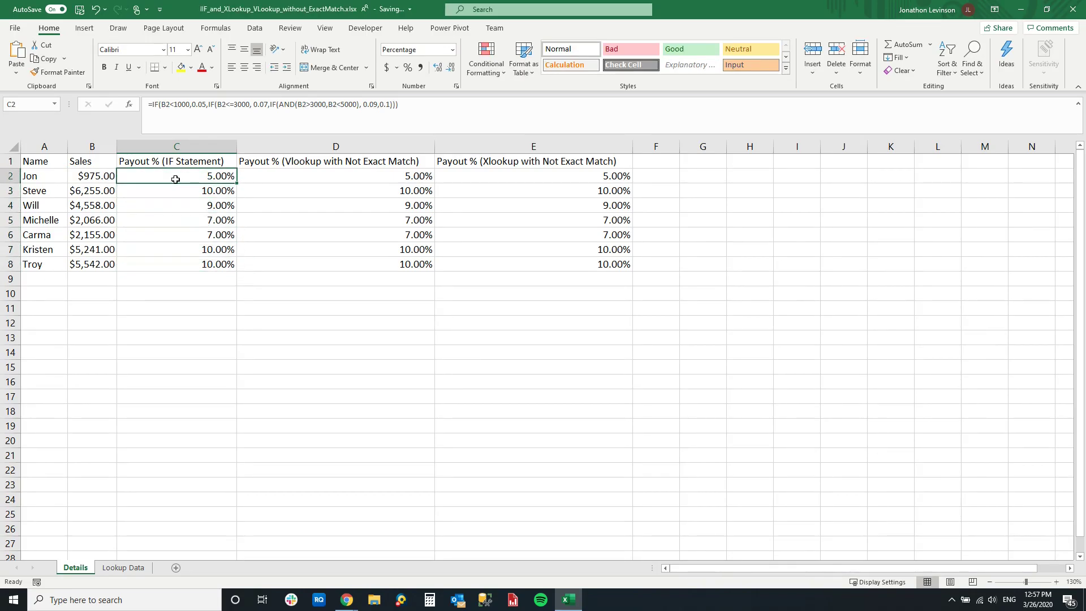
Review D2's VLOOKUP against the From, To and Payout columns of the Lookup Data tier table
left_click(335, 176)
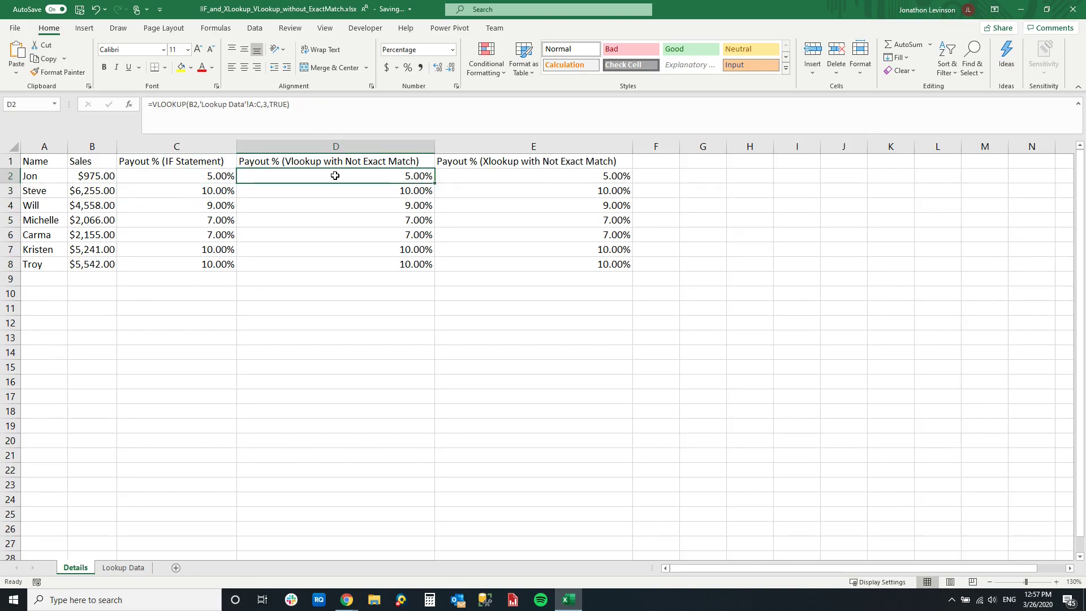
left_click(120, 569)
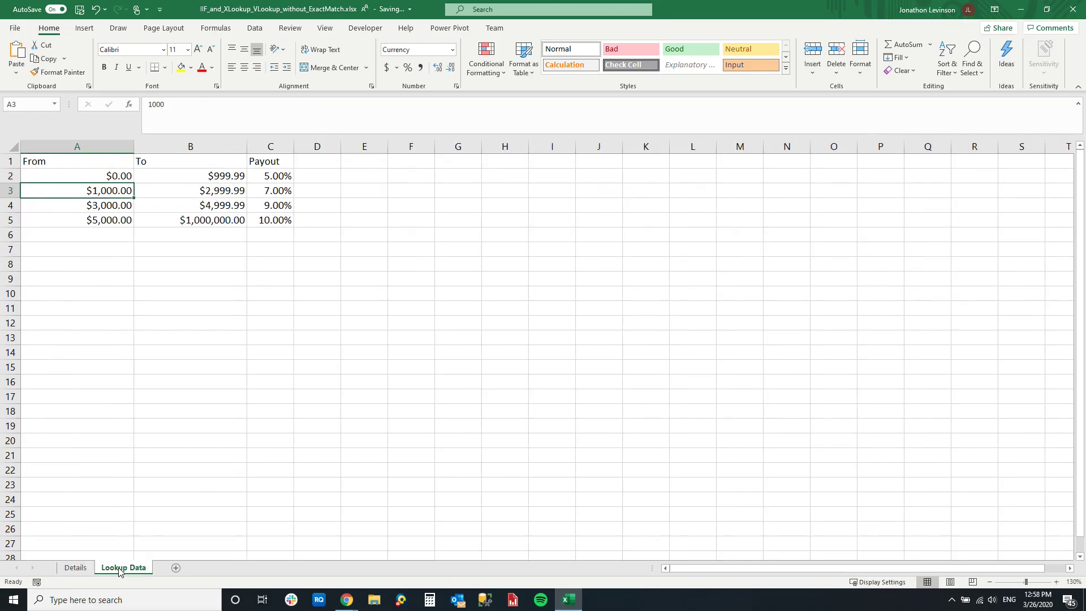
left_click(92, 162)
left_click(171, 161)
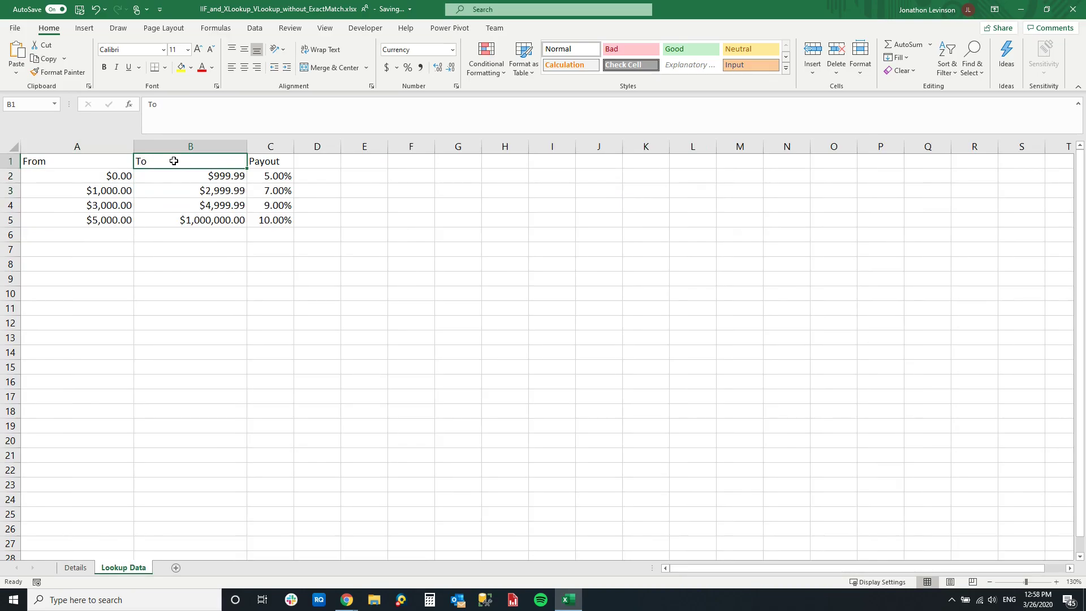
left_click(270, 147)
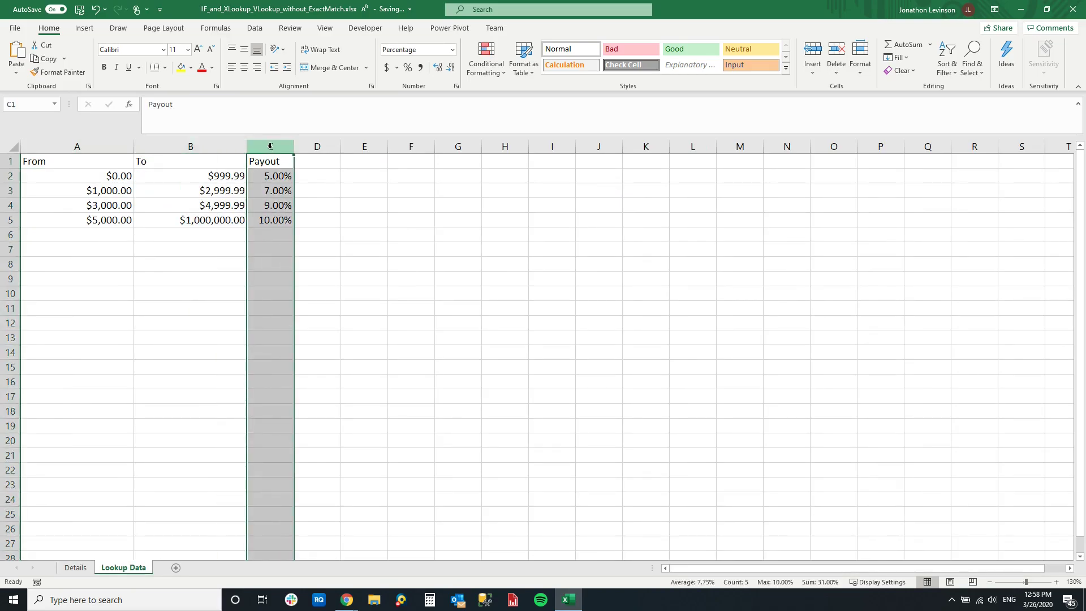
left_click(70, 568)
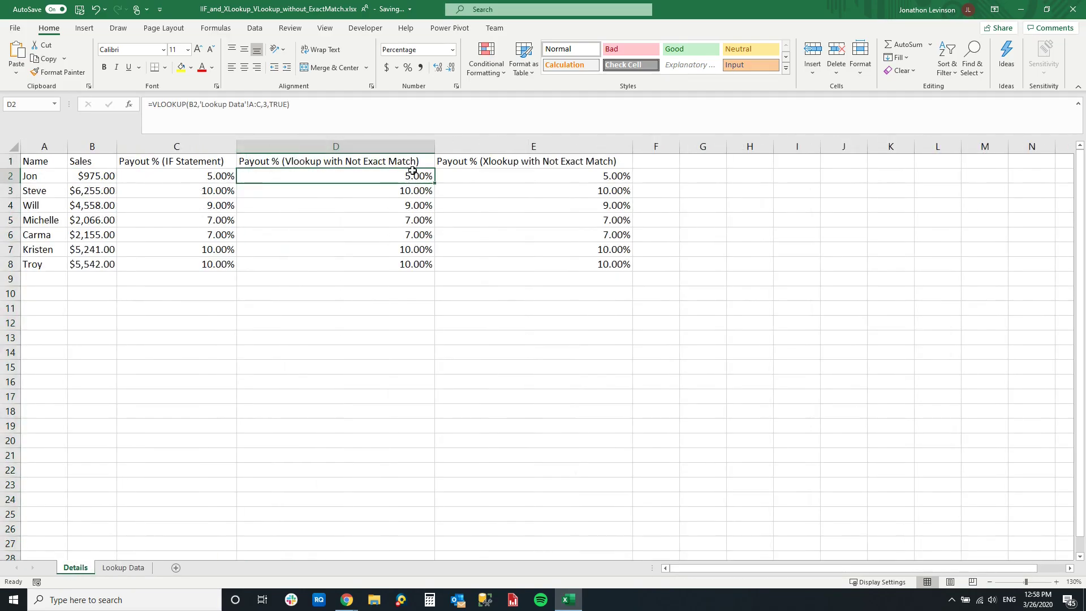
Set the VLOOKUP table range to 'Lookup Data'!A:C with the approximate-match TRUE argument
left_click(189, 104)
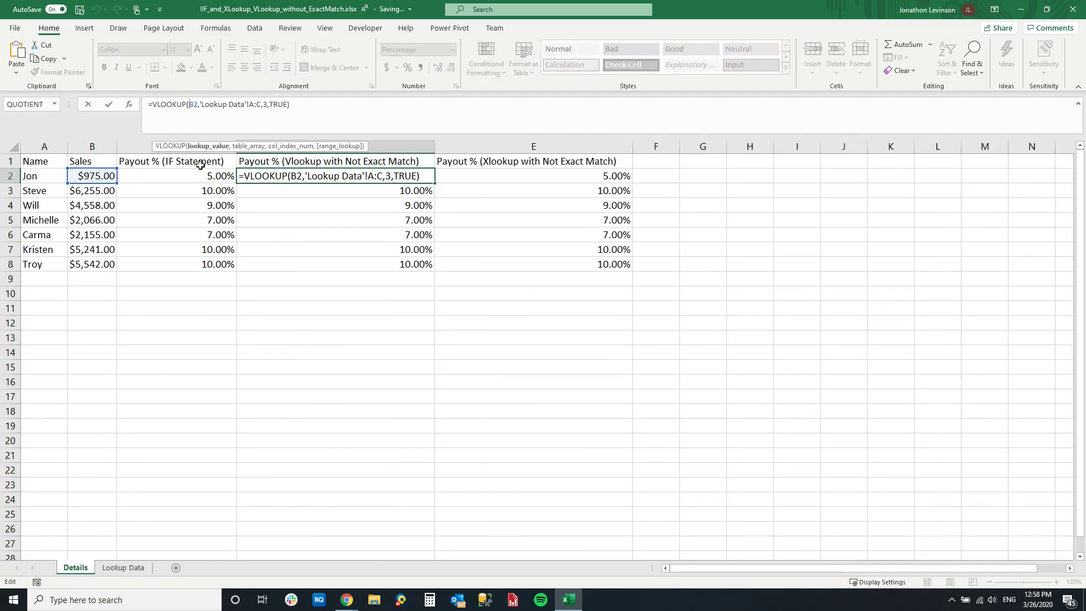
left_click(235, 104)
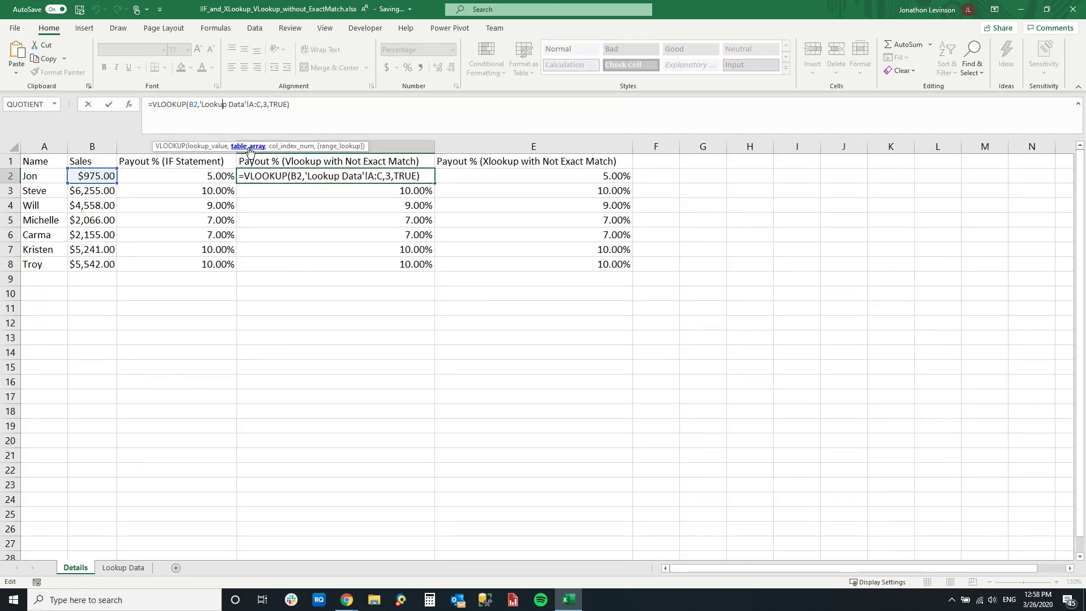
left_click(122, 568)
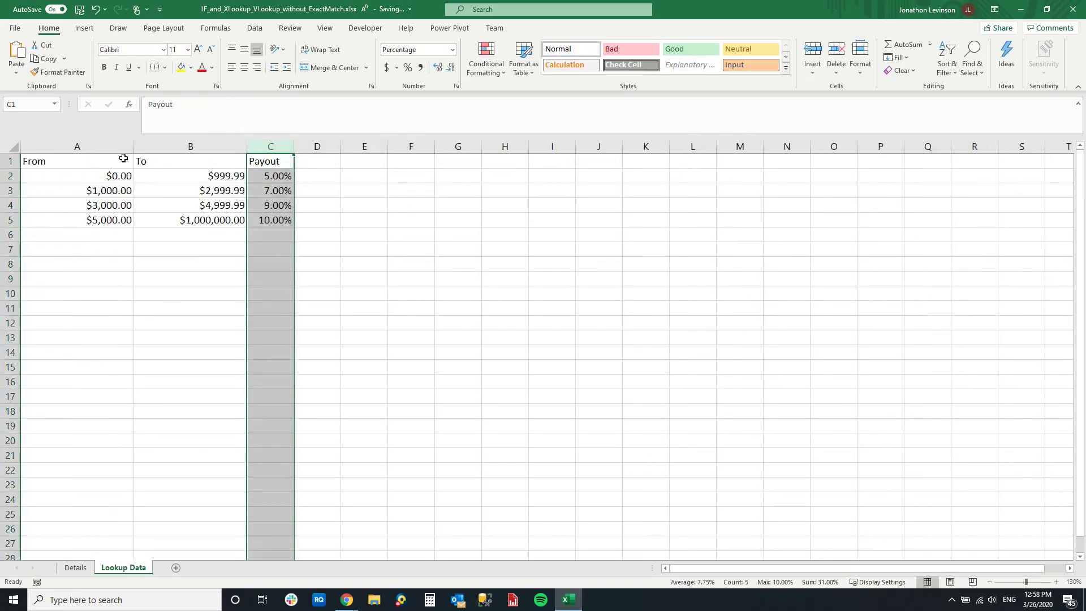
left_click_drag(93, 146, 267, 136)
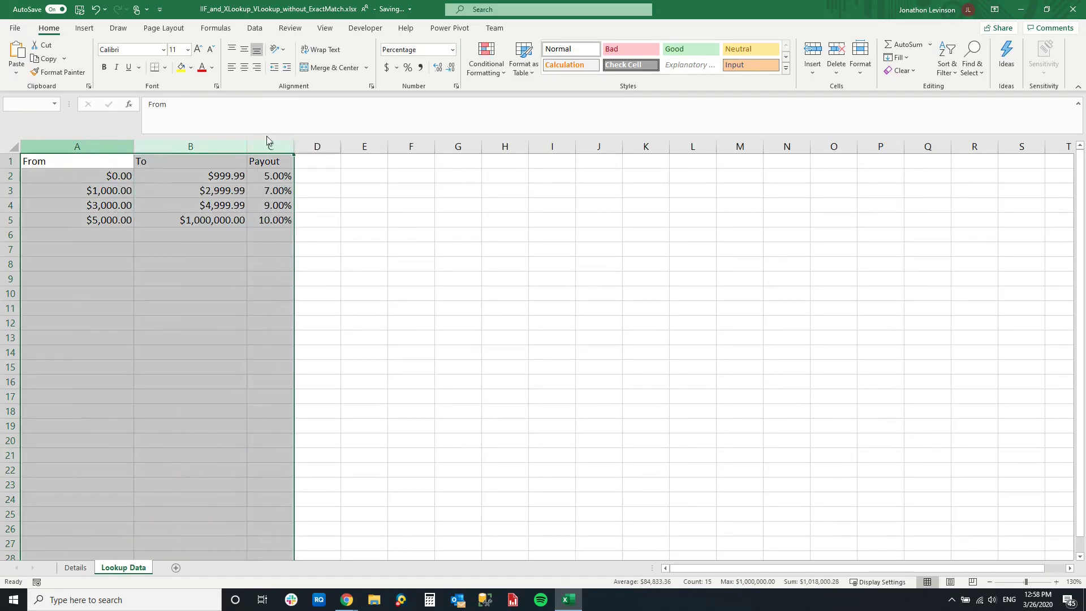
left_click(75, 568)
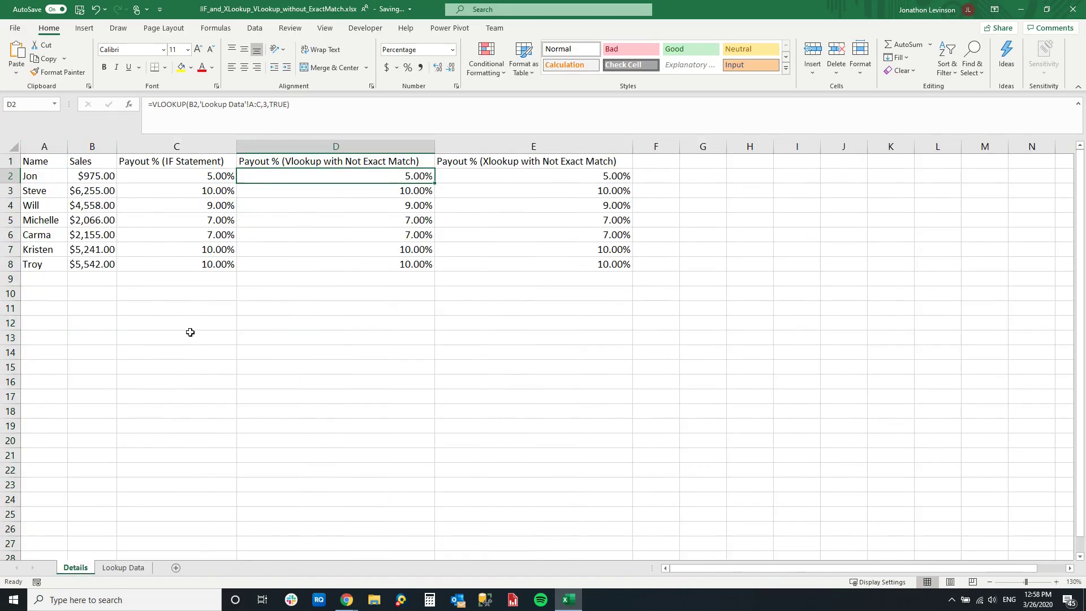
left_click(266, 105)
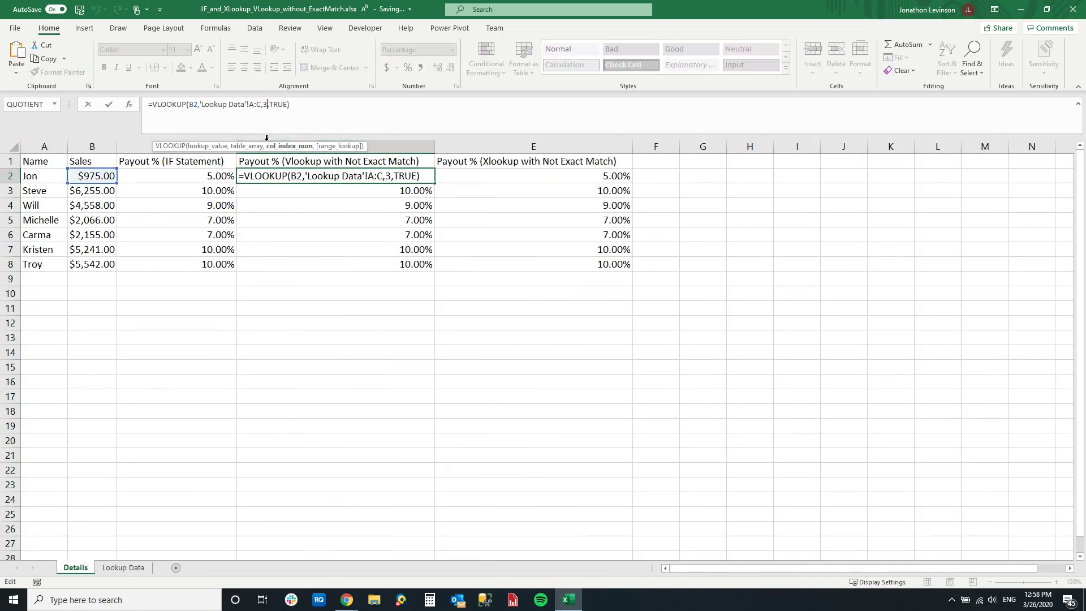
left_click(279, 104)
key("ctrl+Return")
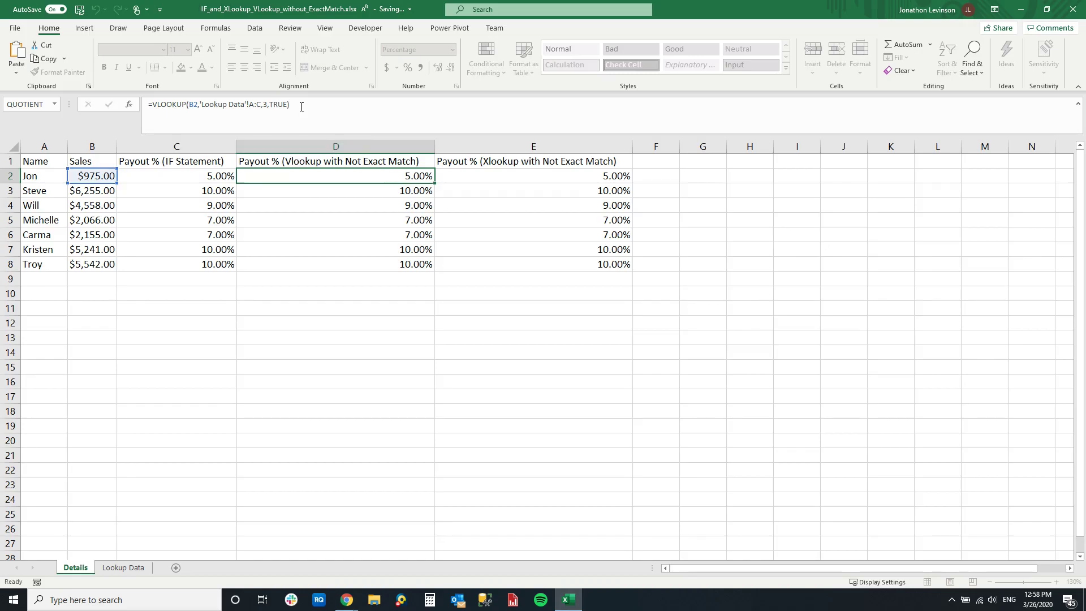
left_click(114, 567)
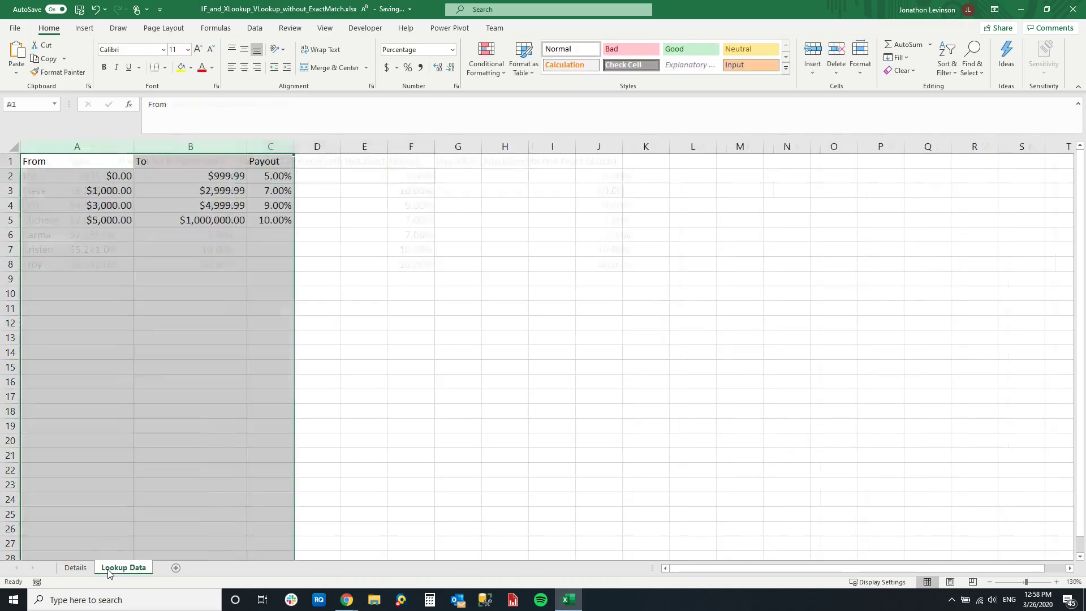
left_click(107, 203)
left_click(119, 150)
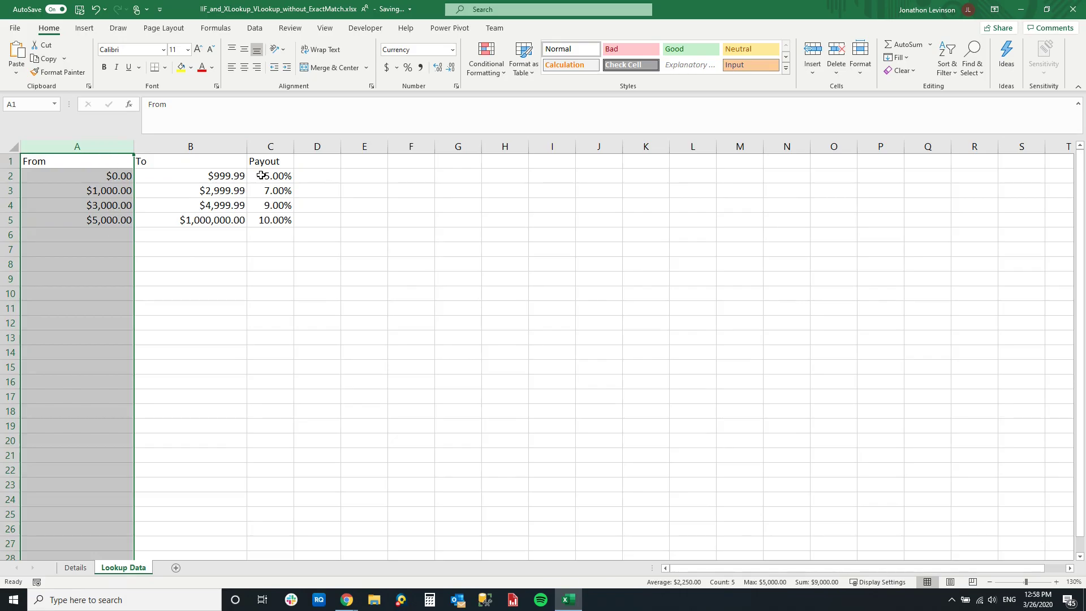
left_click(264, 145)
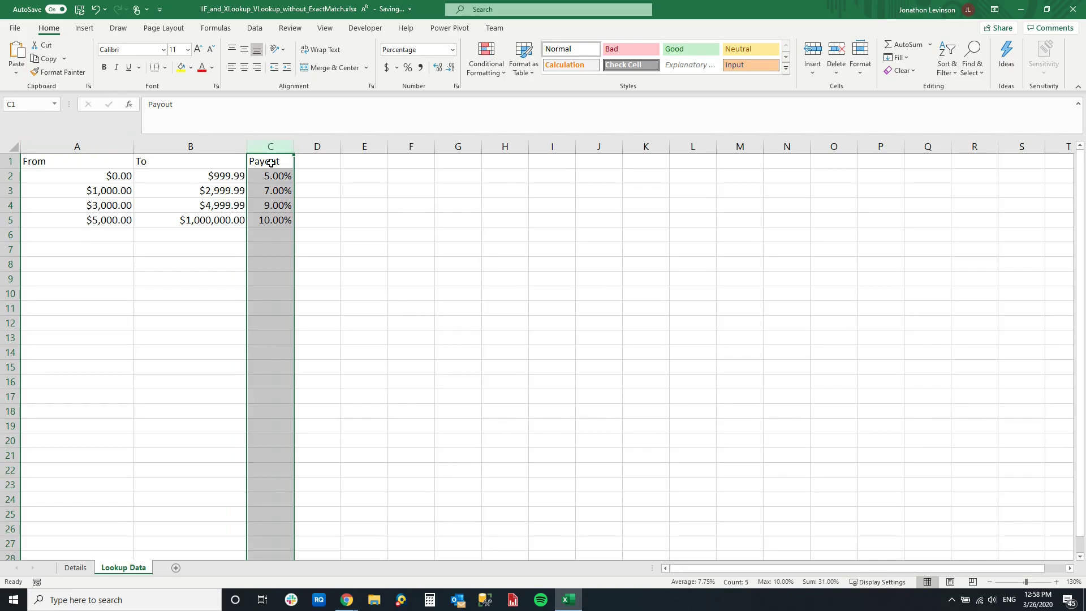
left_click(73, 568)
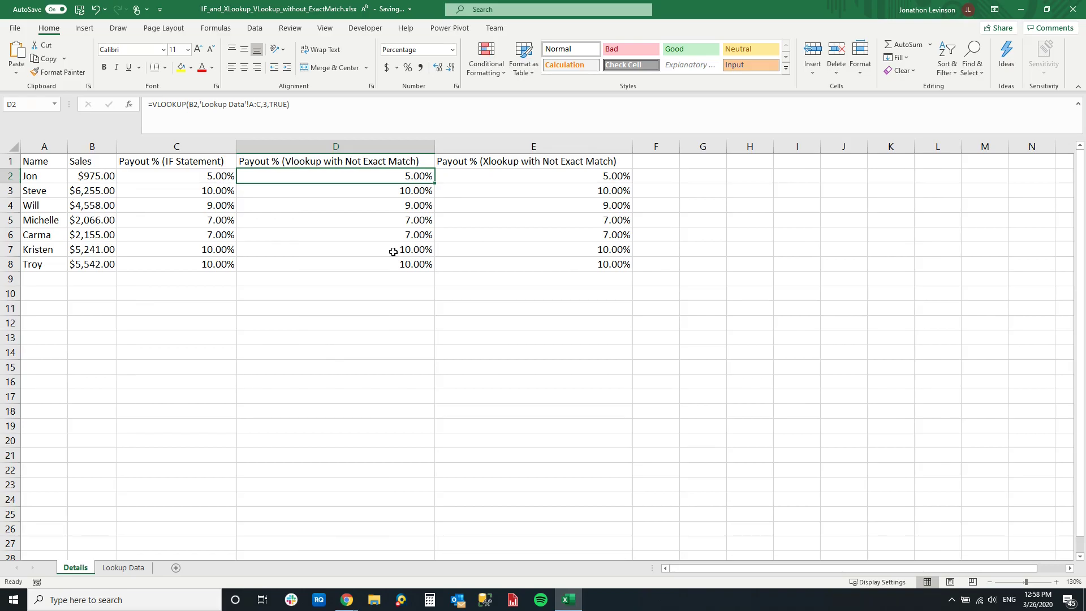
left_click(502, 177)
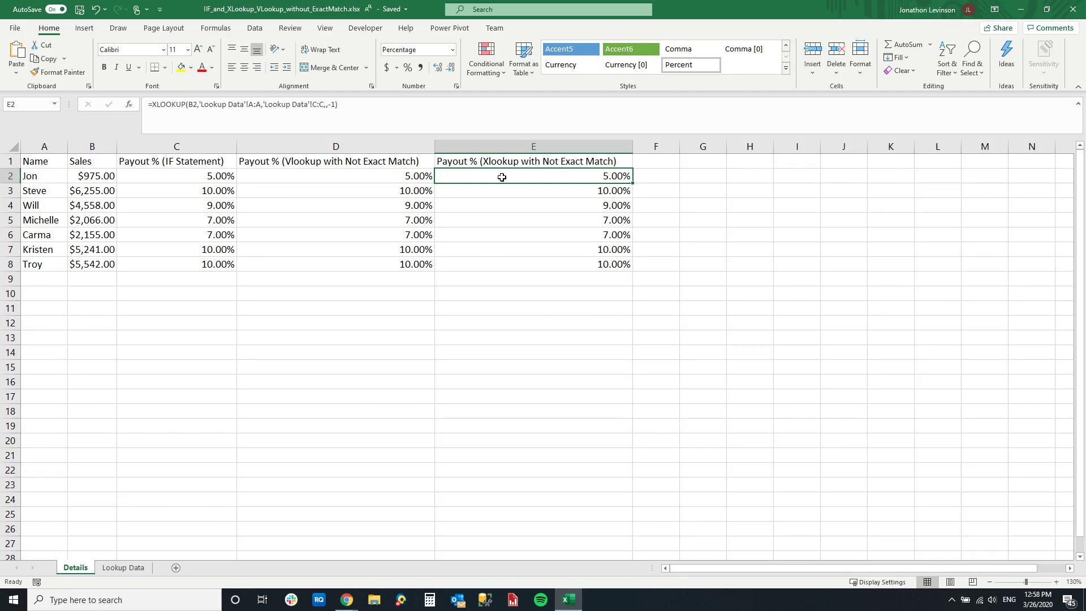
Confirm E2's XLOOKUP lookup_array A:A is the From column of Lookup Data
key("F2")
left_click(192, 104)
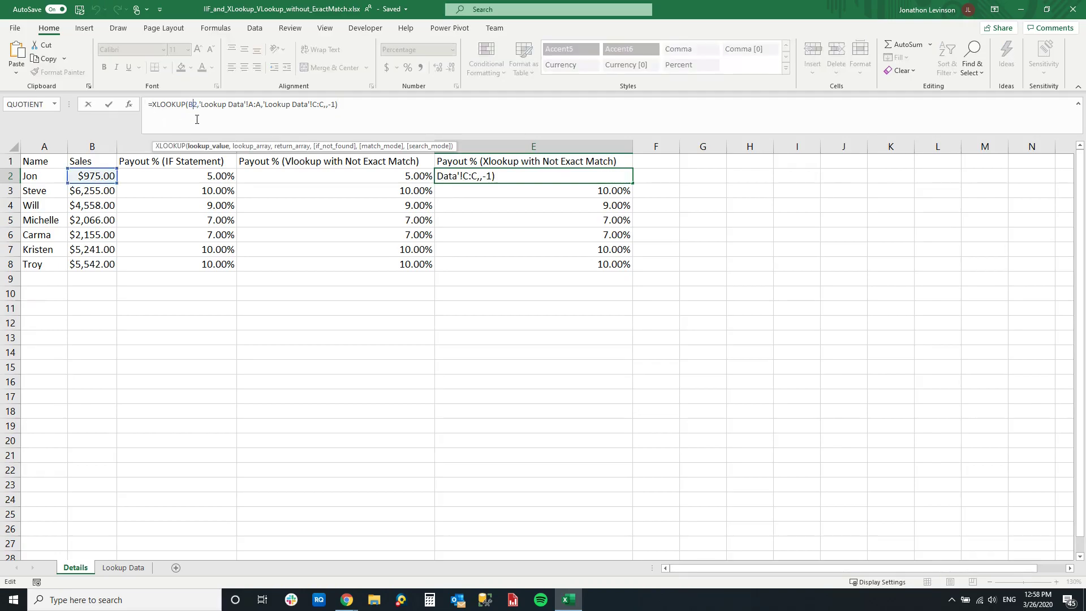
left_click(248, 104)
key("Escape")
key("ctrl+Page_Down")
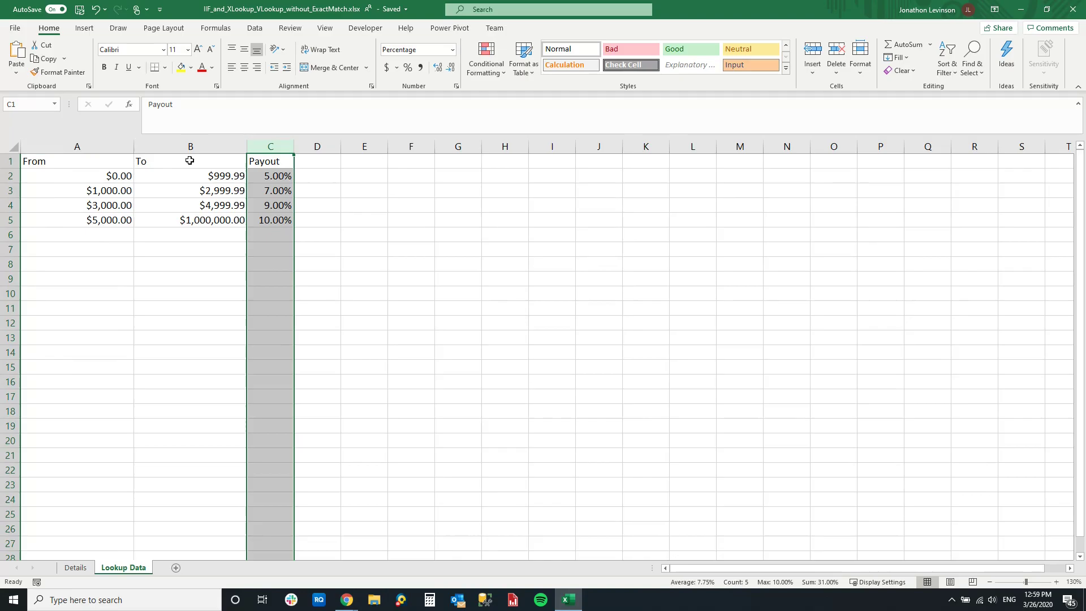
left_click(127, 146)
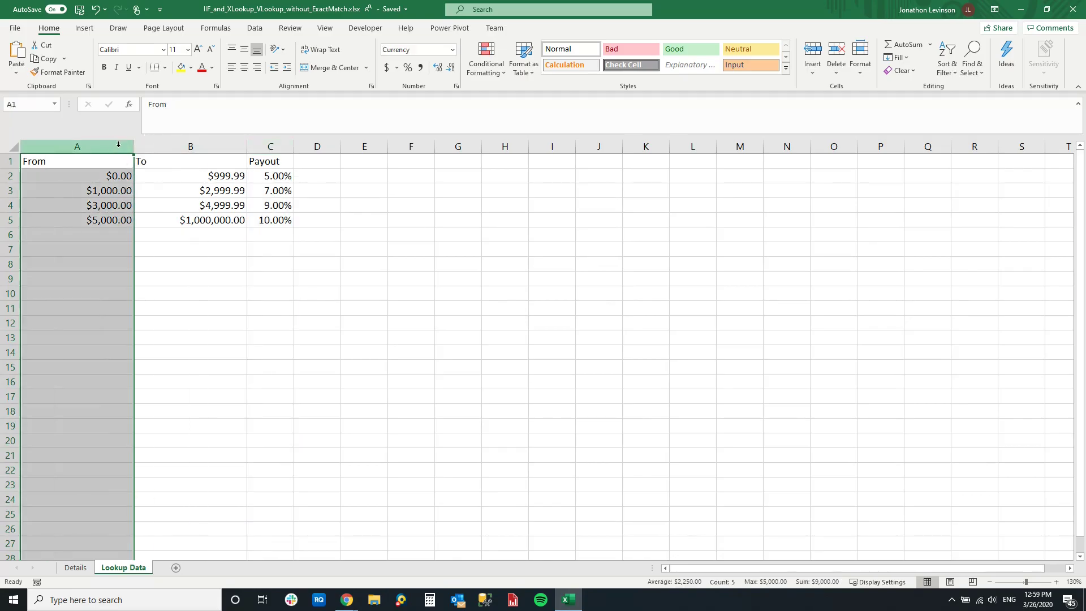
left_click(74, 567)
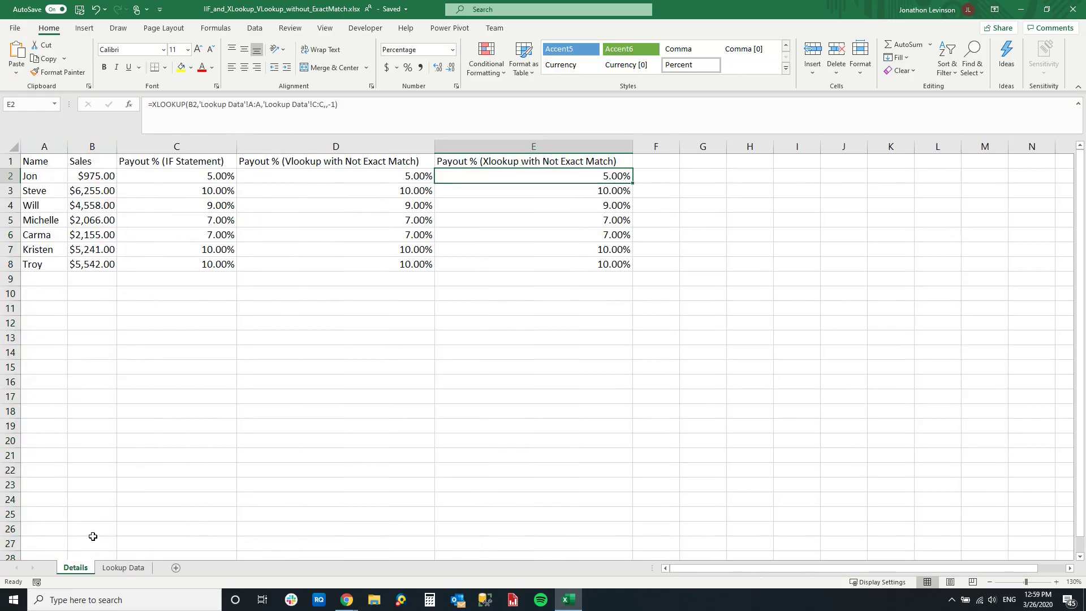
Replace E2's XLOOKUP match_mode with -1, exact match or next smaller item
left_click(267, 104)
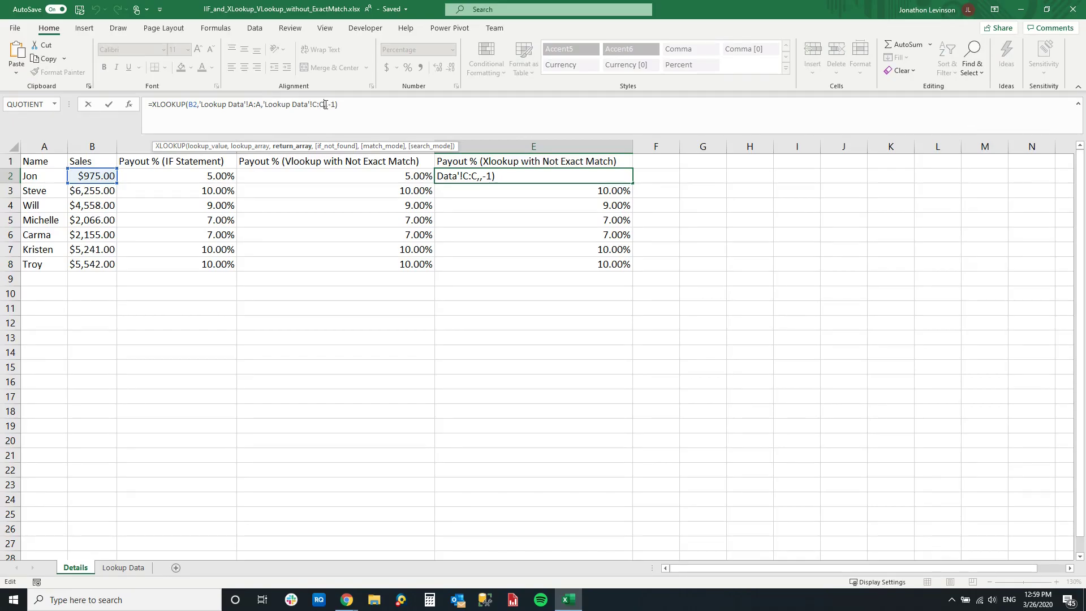
key("Right")
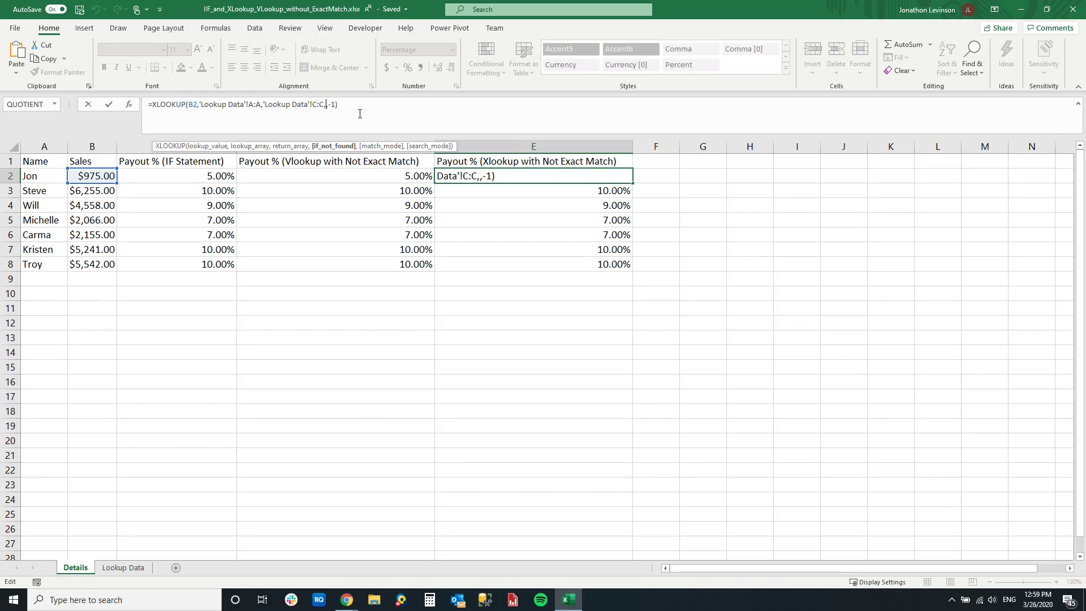
key("Right")
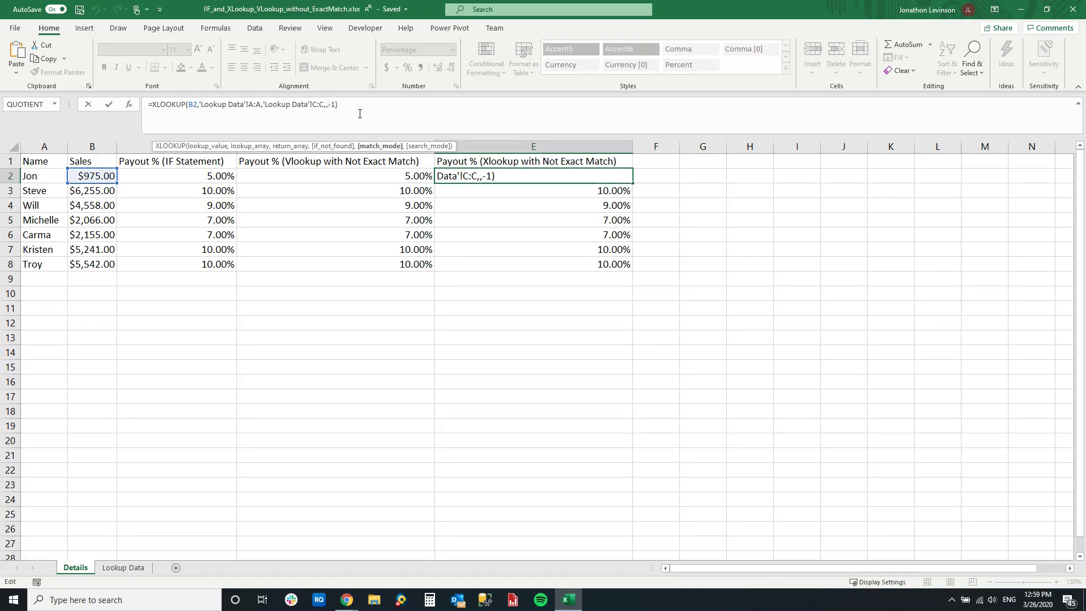
key("BackSpace")
key("BackSpace")
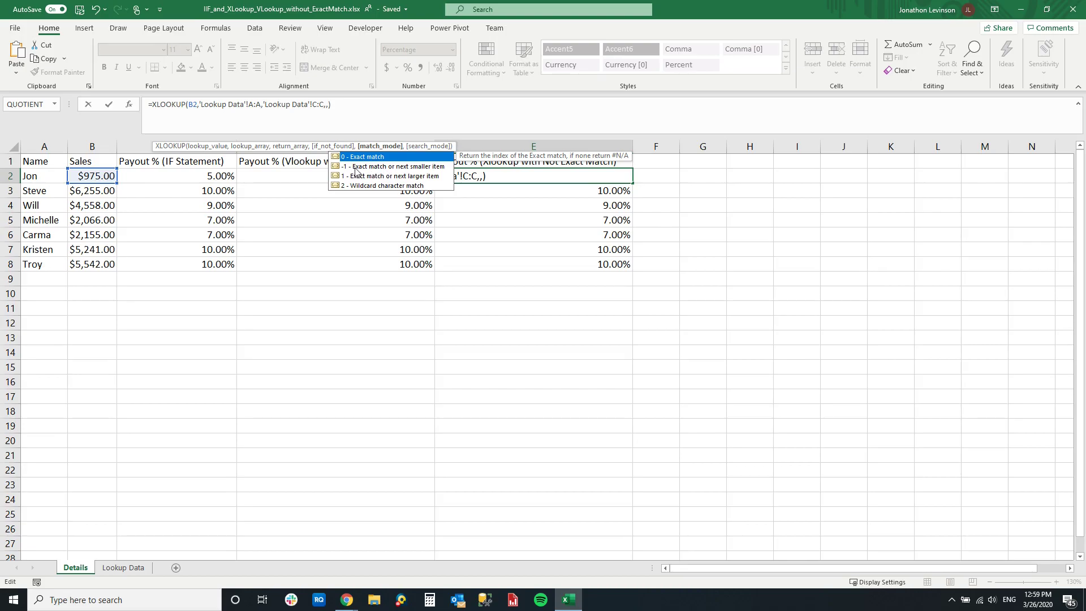
double_click(404, 168)
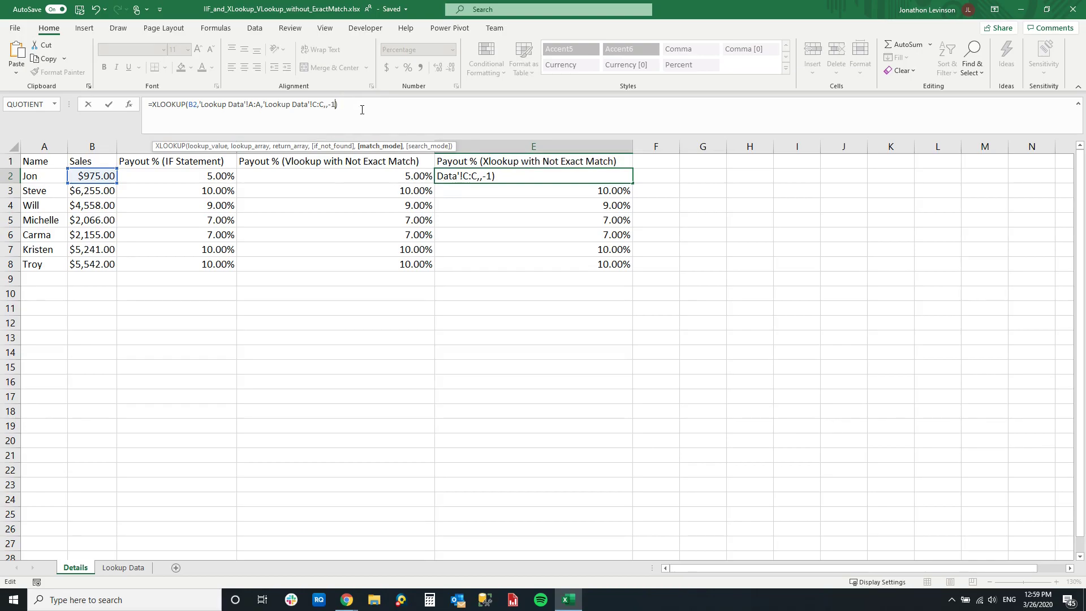
Commit E2's XLOOKUP and fill it down to E8
key("Return")
left_click(614, 175)
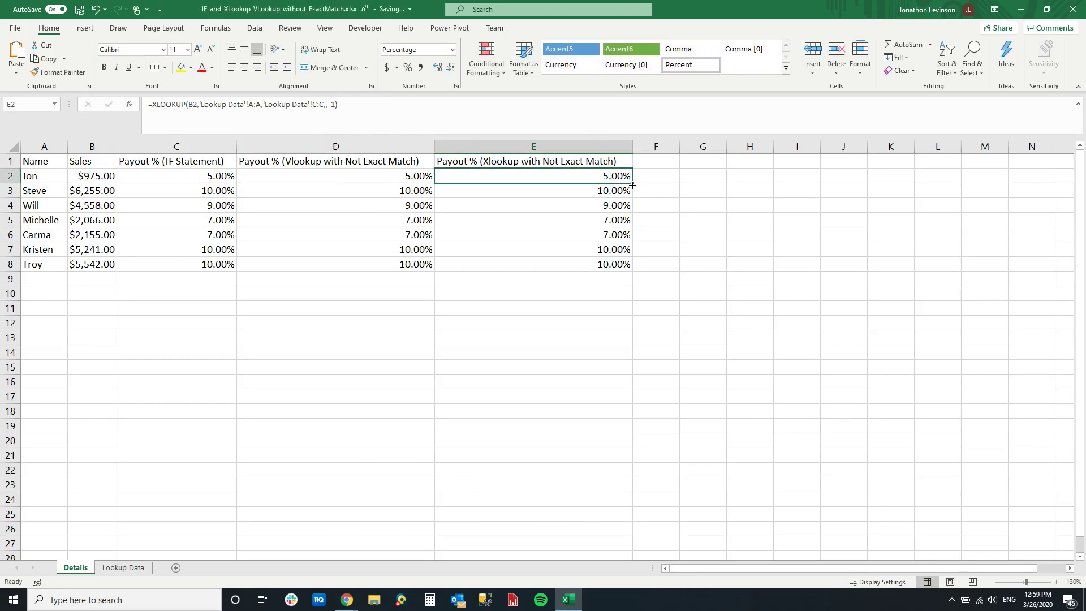
double_click(632, 185)
Compare the IF, VLOOKUP and XLOOKUP formulas and results in rows 3, 4 and 6
left_click(594, 189)
left_click(552, 235)
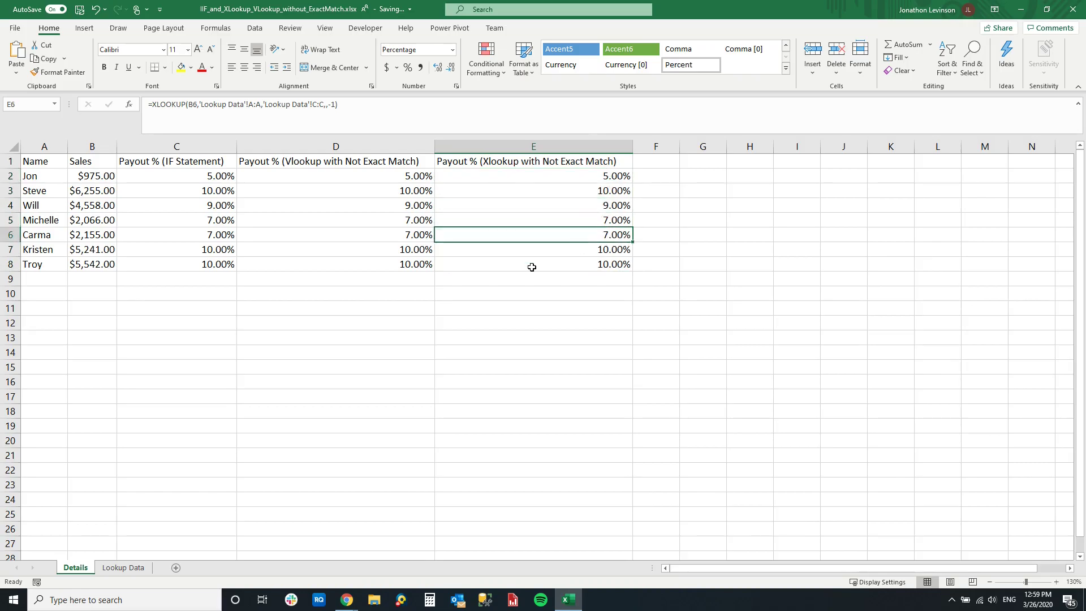
left_click(167, 234)
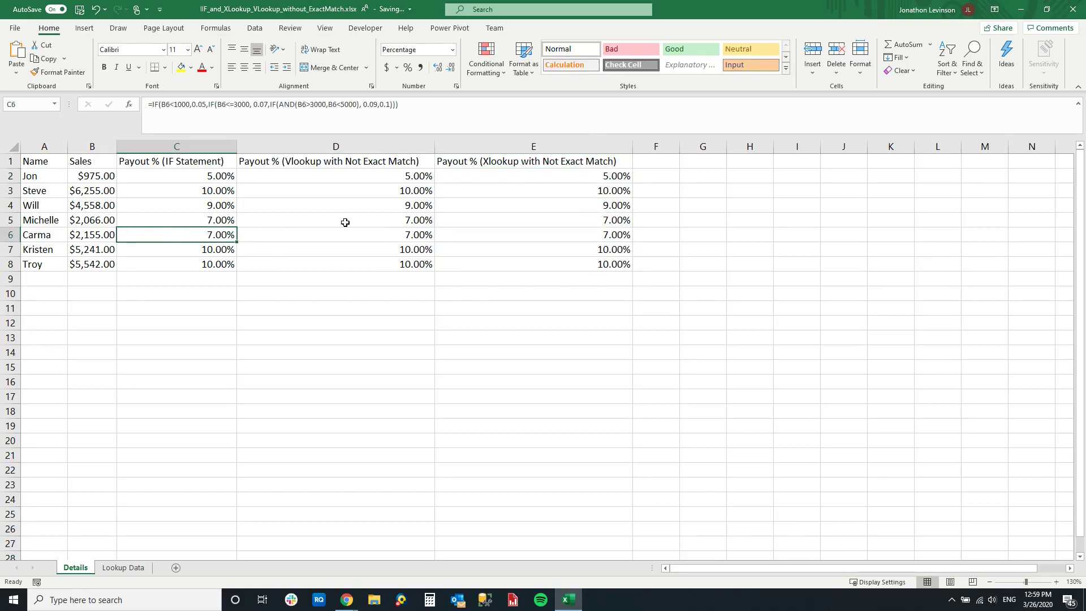
left_click(357, 239)
left_click(509, 235)
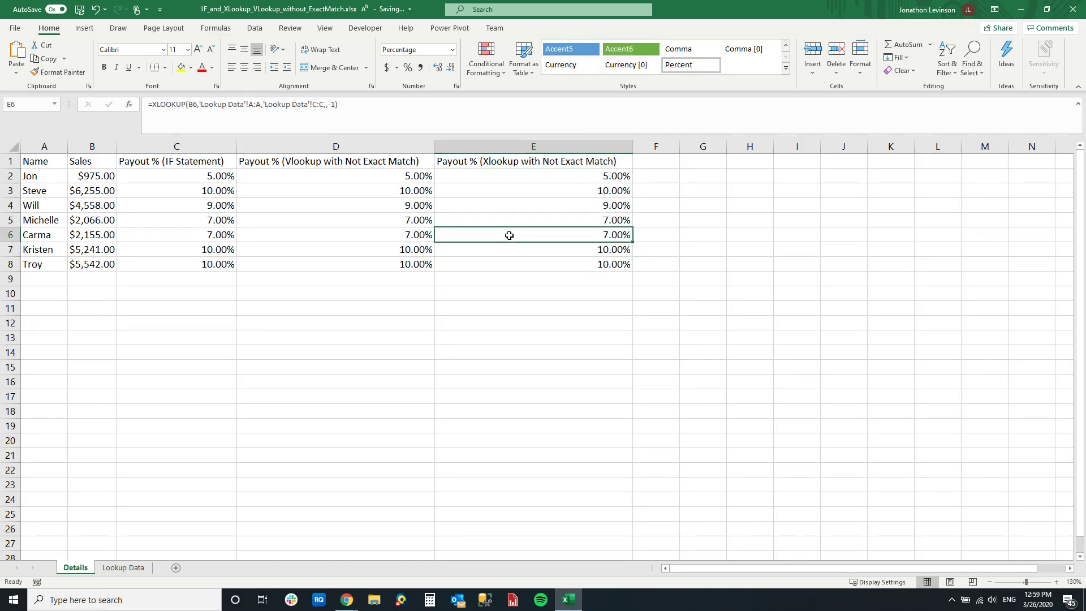
left_click(361, 233)
left_click(198, 204)
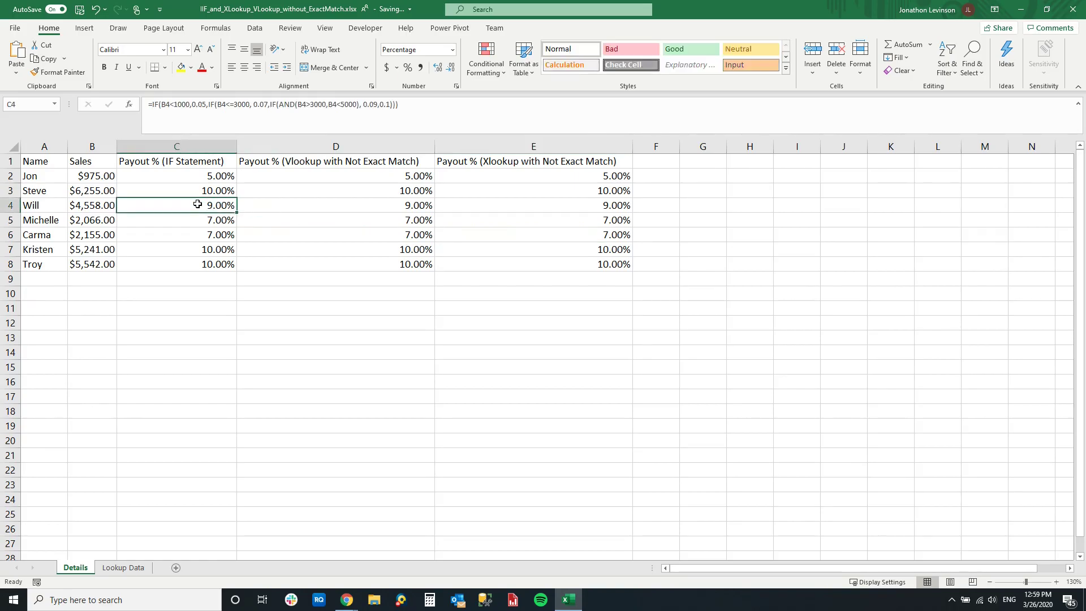